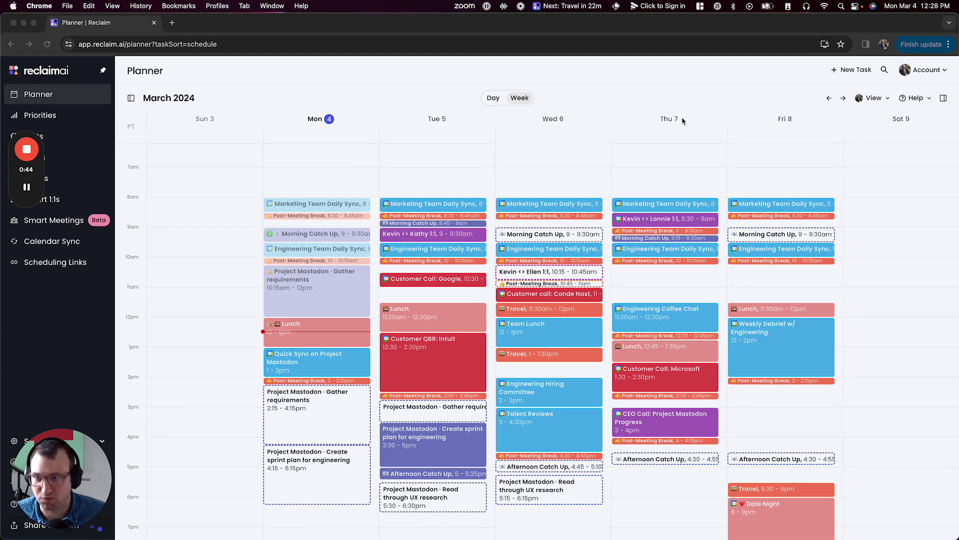
Glance at the priorities overview, return to the week planner, and start a Reclaim Assistant chat via Super+K
{"action": "left_click", "coordinate": [76, 114]}
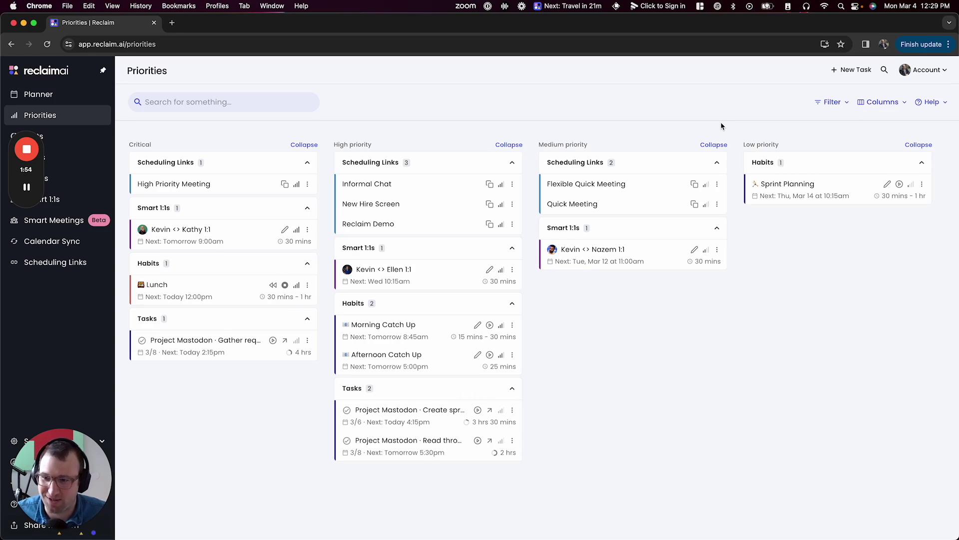
{"action": "left_click", "coordinate": [78, 101]}
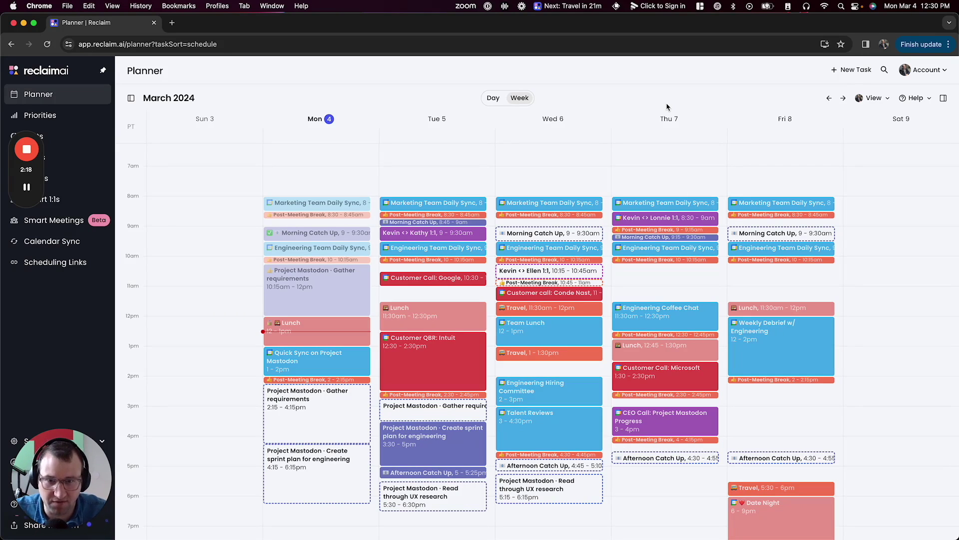
{"action": "key", "text": "super+k"}
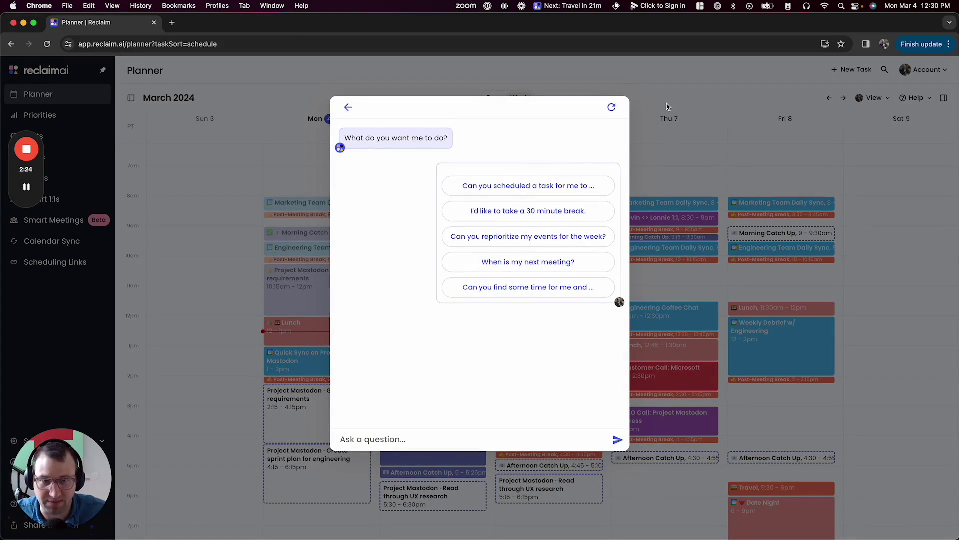
{"action": "left_click", "coordinate": [348, 107]}
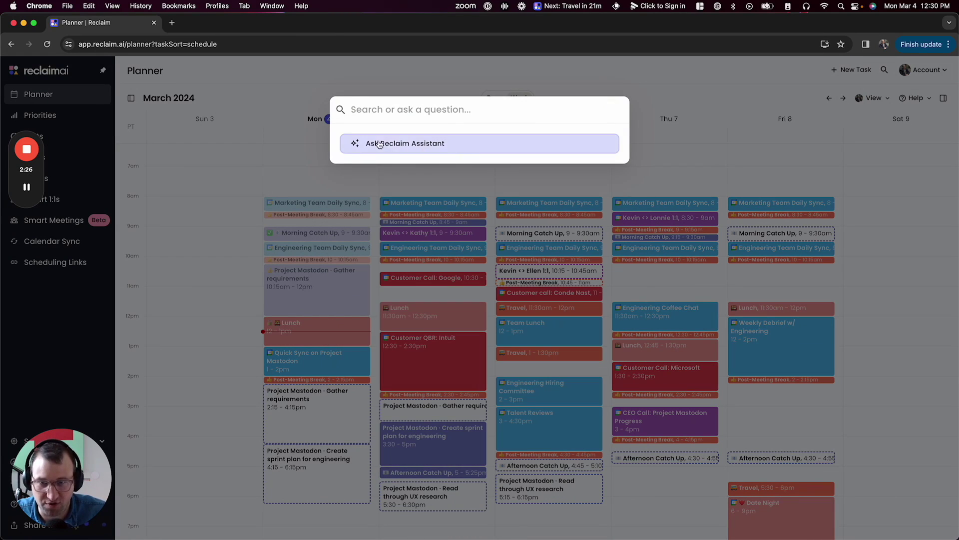
{"action": "left_click", "coordinate": [421, 149]}
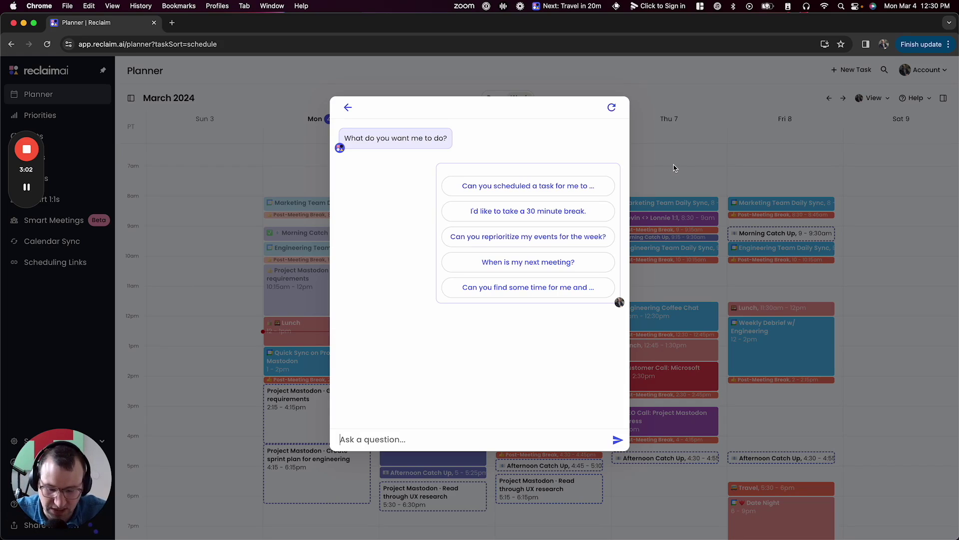
Ask the assistant "What's on my calendar this week for Project Mastodon?"
{"action": "type", "text": "What's on my"}
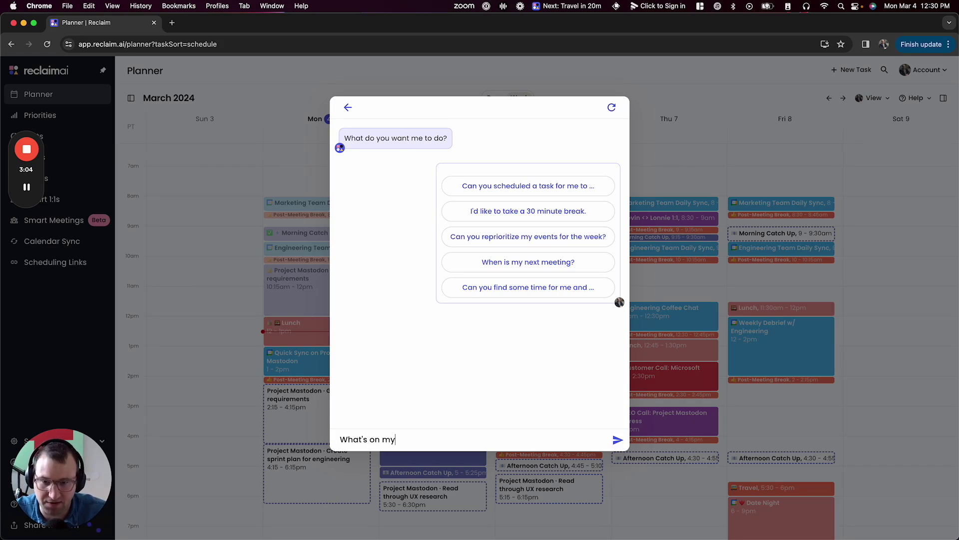
{"action": "type", "text": " calendar this week for"}
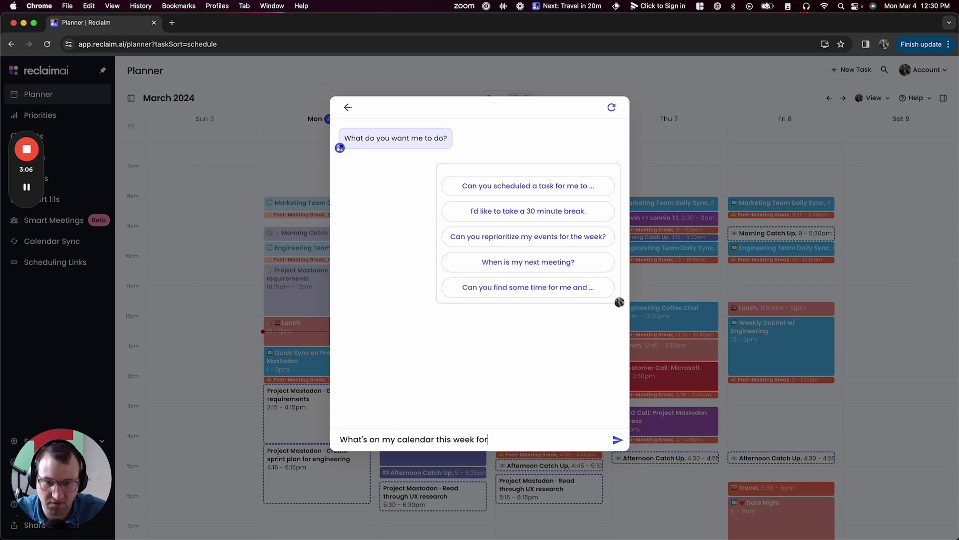
{"action": "type", "text": " Project Mastodon?"}
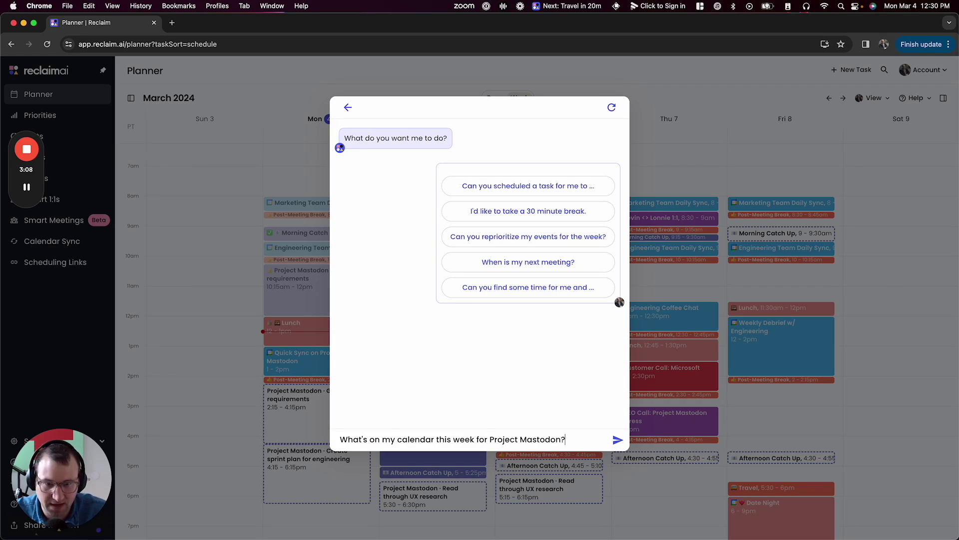
{"action": "key", "text": "Return"}
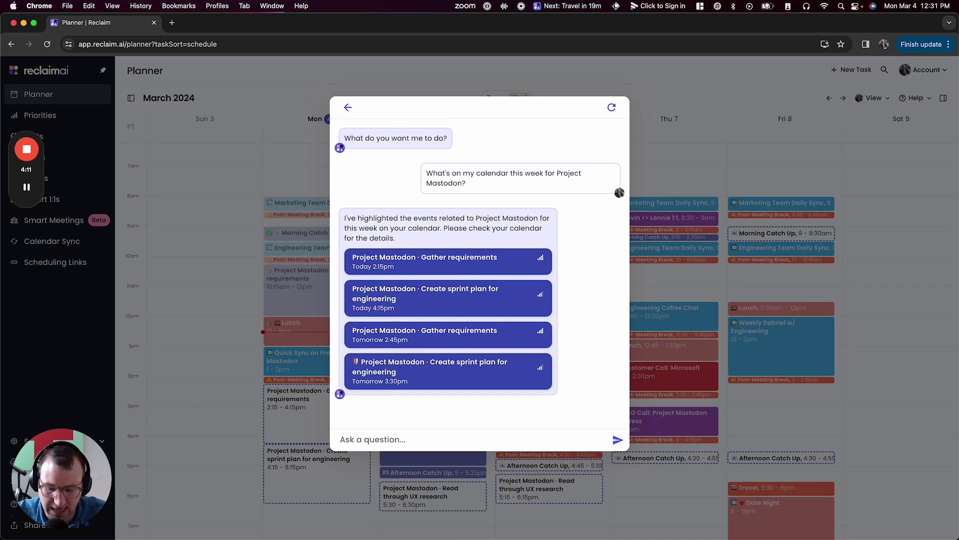
Ask the assistant for 2 urgent hours today to work on Project Mastodon board slides
{"action": "type", "text": "Can you get "}
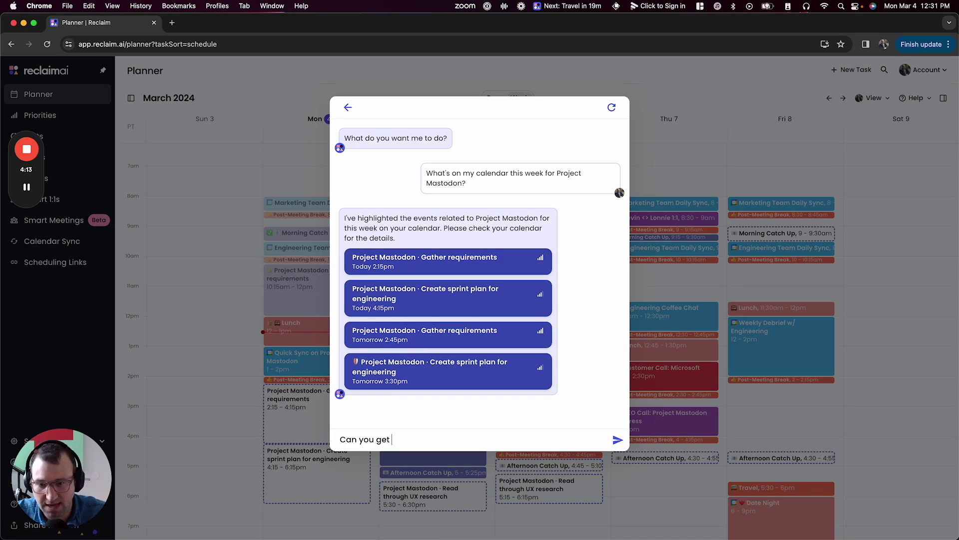
{"action": "type", "text": "me 2h "}
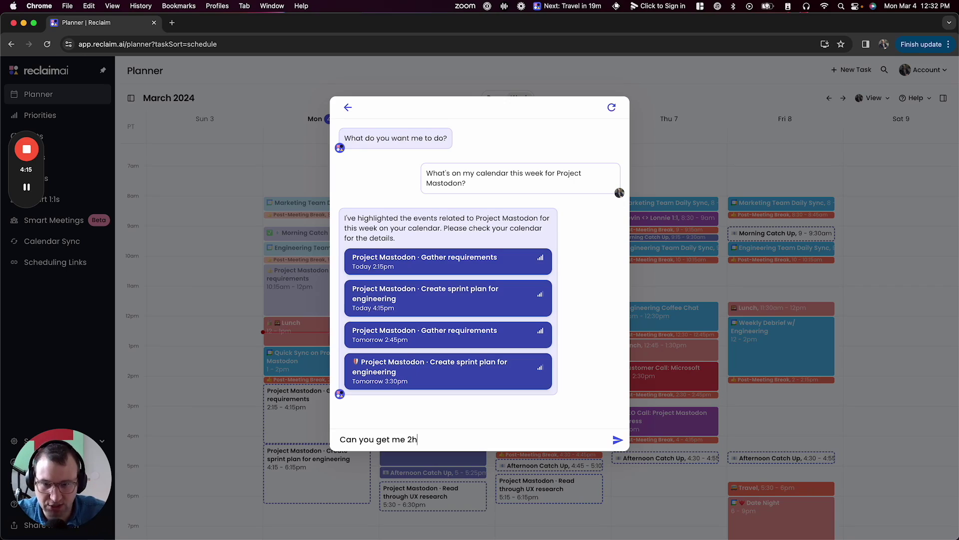
{"action": "type", "text": "to work"}
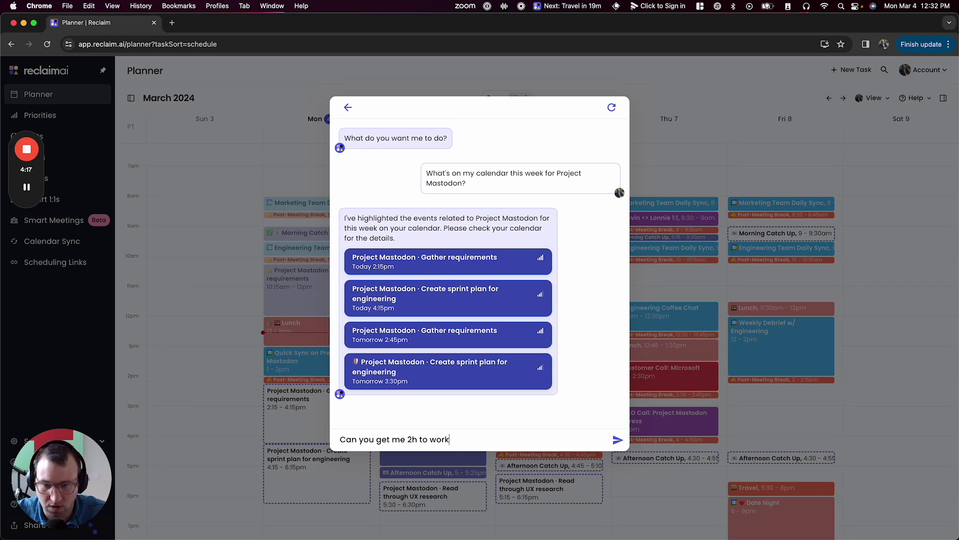
{"action": "type", "text": " on some board slides"}
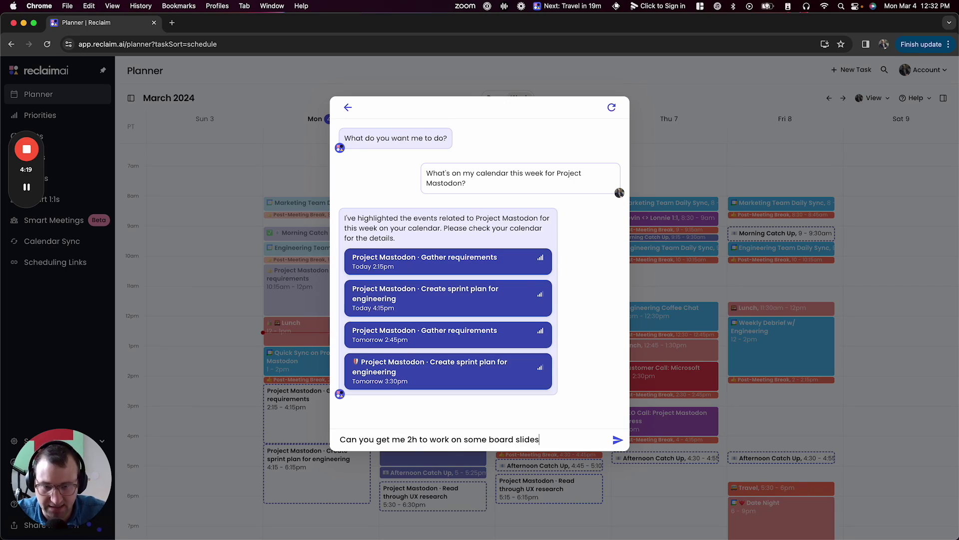
{"action": "type", "text": " for Pro"}
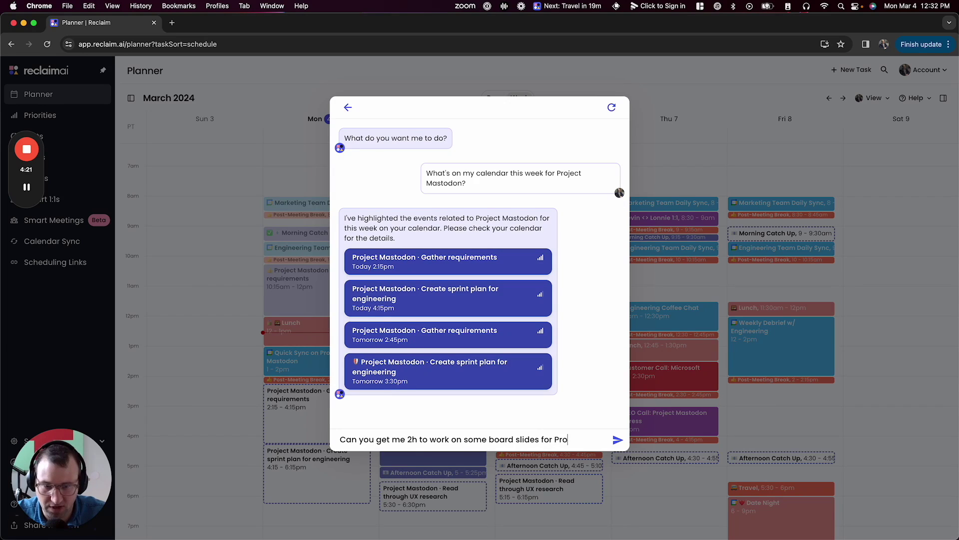
{"action": "type", "text": "ject Mastod"}
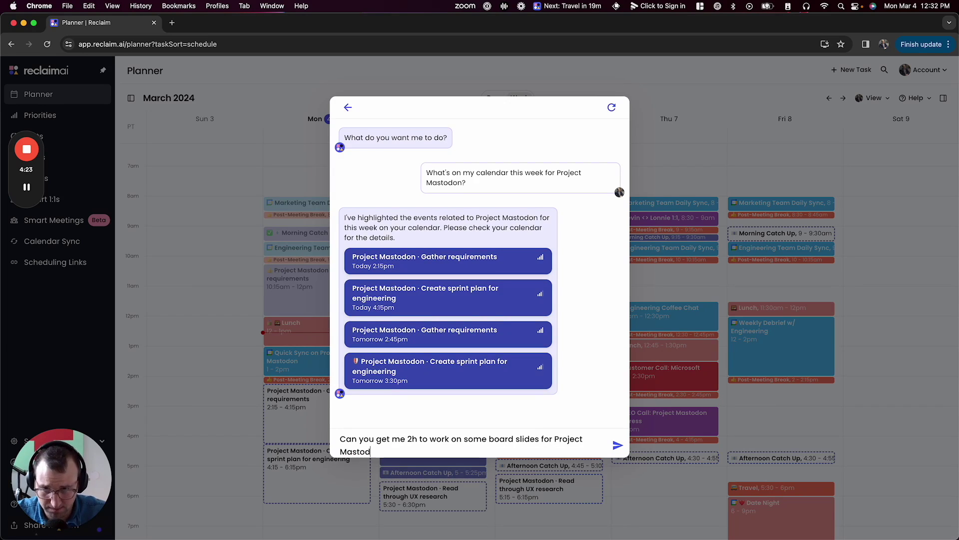
{"action": "type", "text": "on by the end of the "}
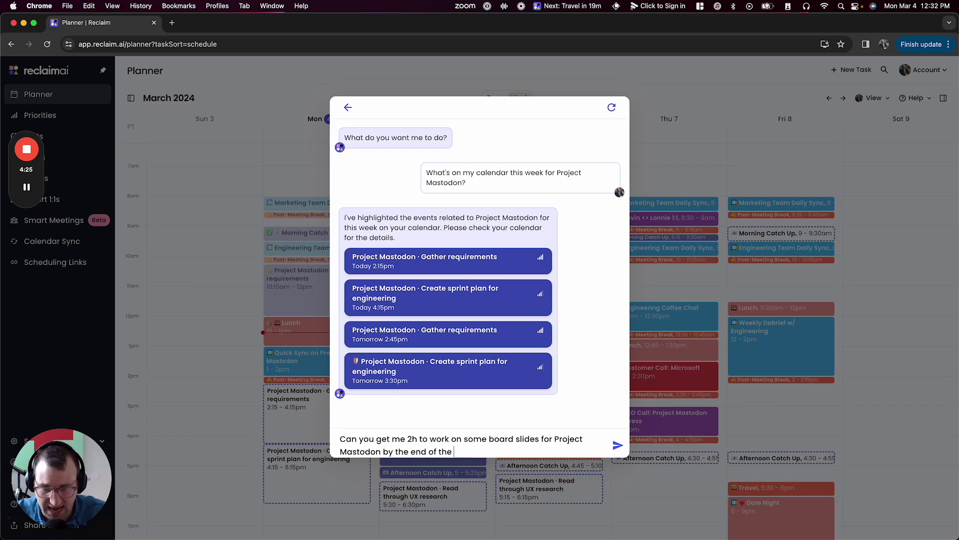
{"action": "type", "text": "day? Urgent."}
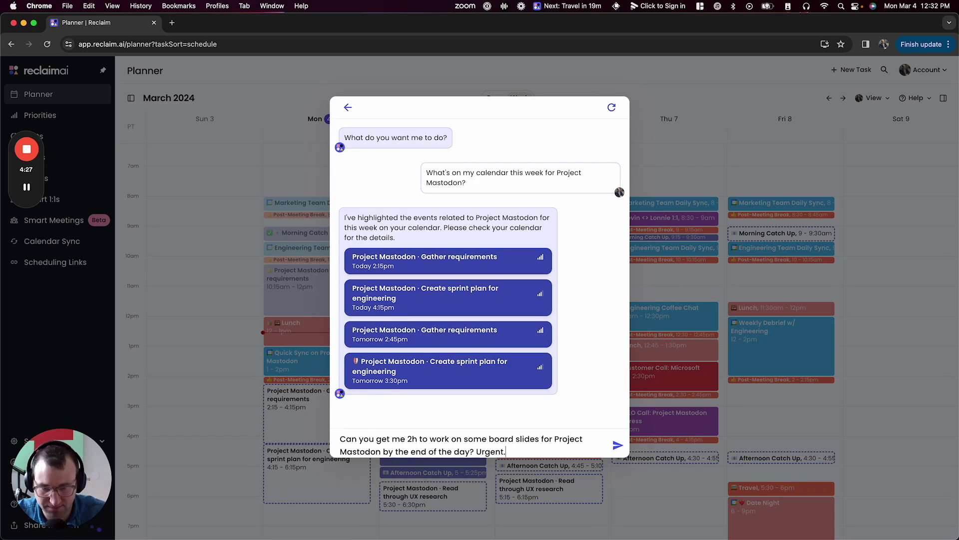
{"action": "key", "text": "Return"}
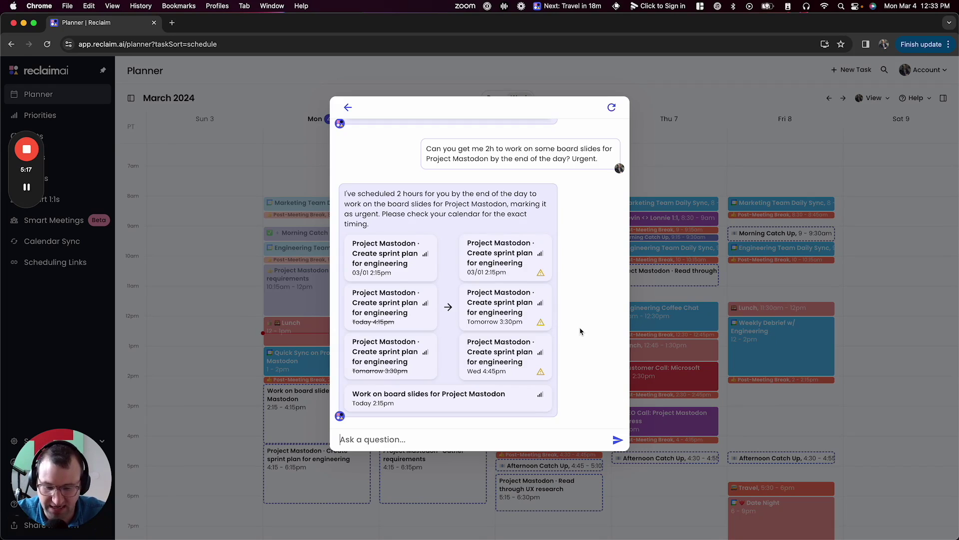
Tell the assistant you must step away to take your sick dog to the vet
{"action": "type", "text": "Actua"}
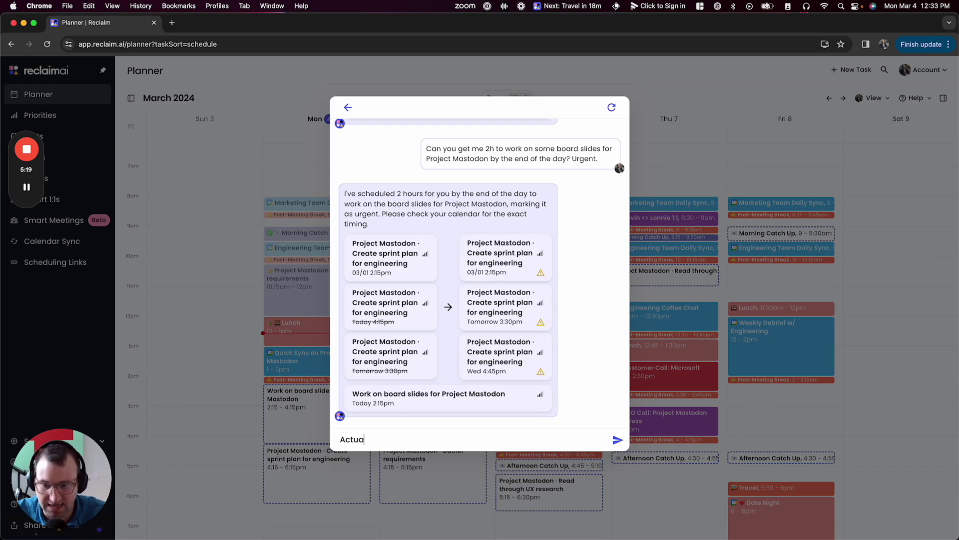
{"action": "type", "text": "lly,..I have to tak"}
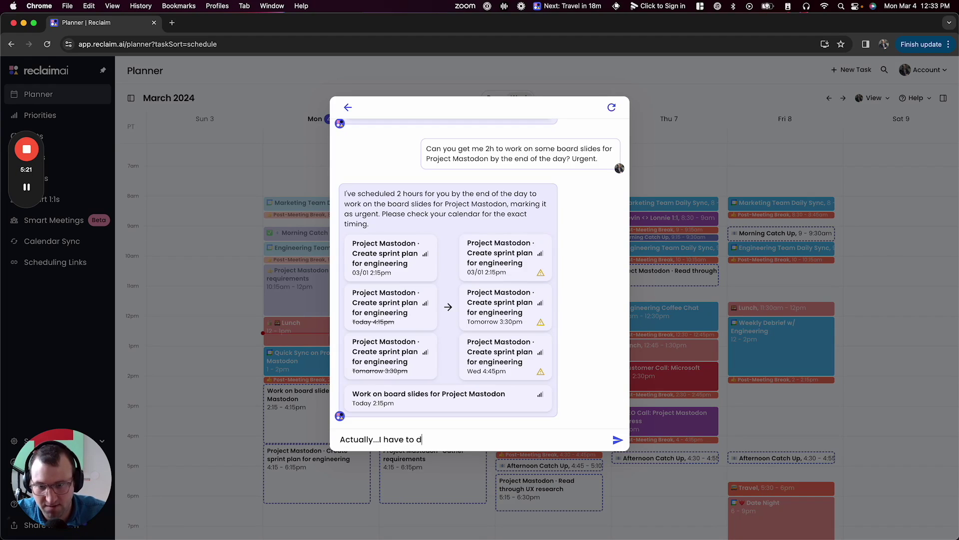
{"action": "type", "text": "e my dog to the"}
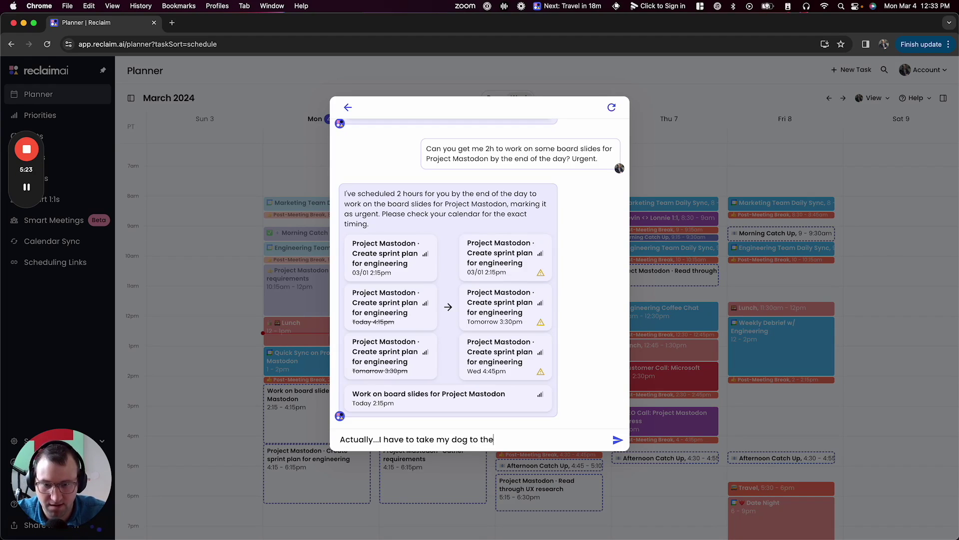
{"action": "type", "text": " vet becaus"}
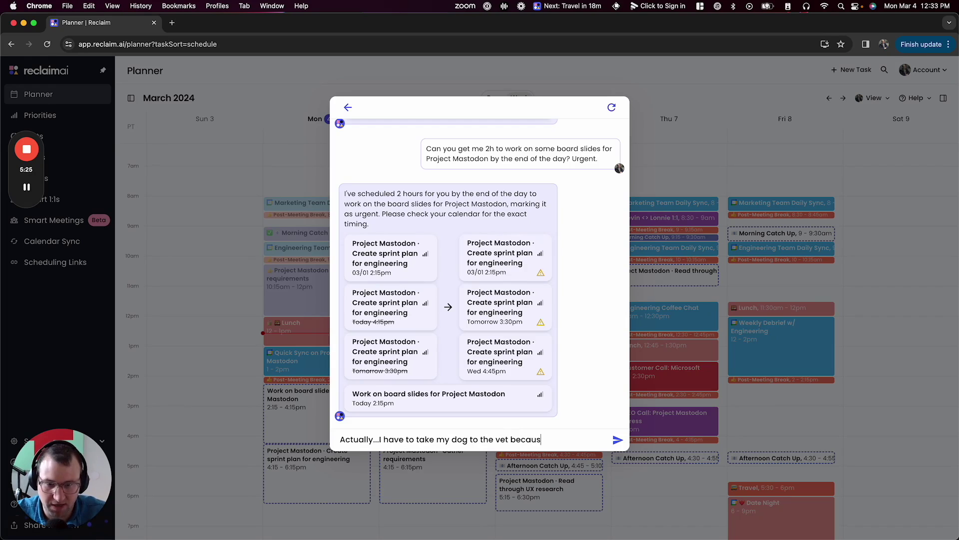
{"action": "type", "text": "e they're feeling sick"}
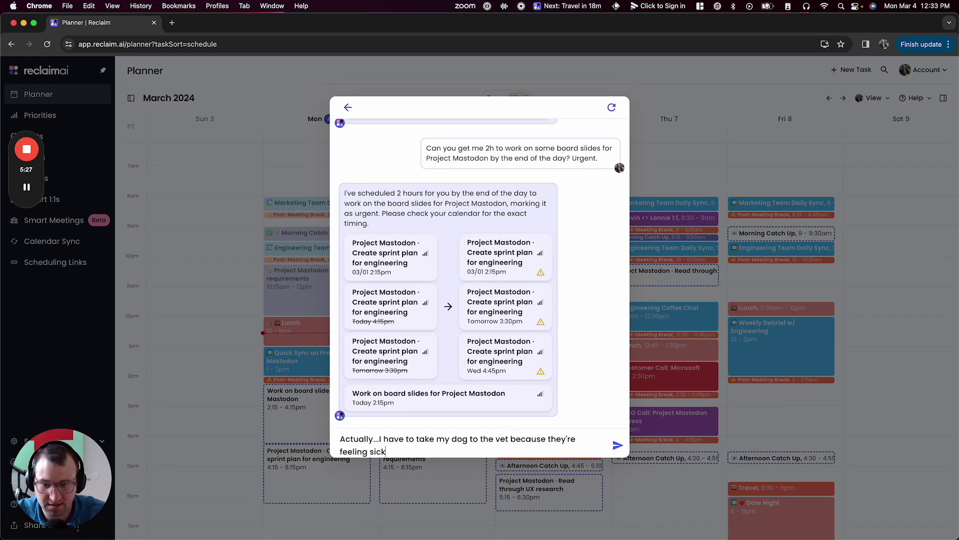
{"action": "type", "text": ". I need to step away for a few hou"}
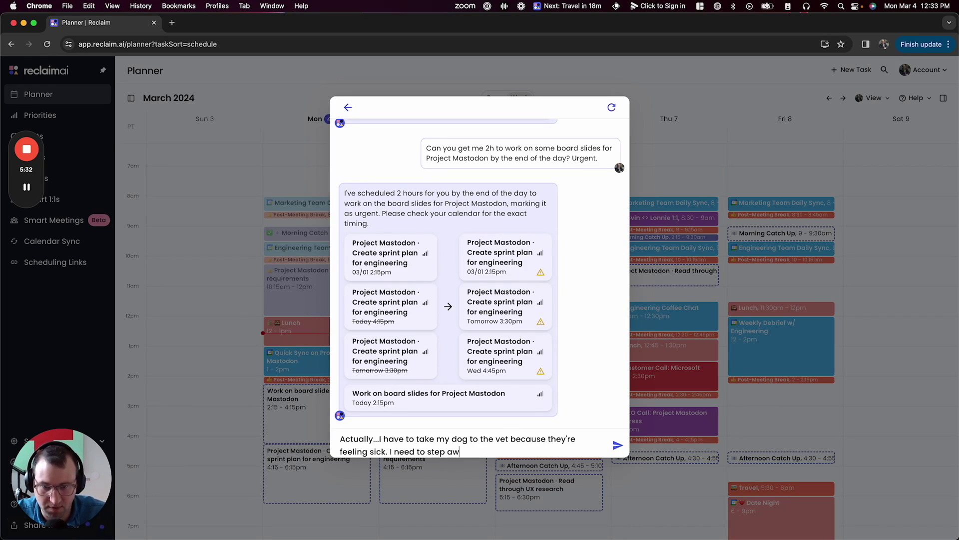
{"action": "type", "text": "rs."}
{"action": "key", "text": "Return"}
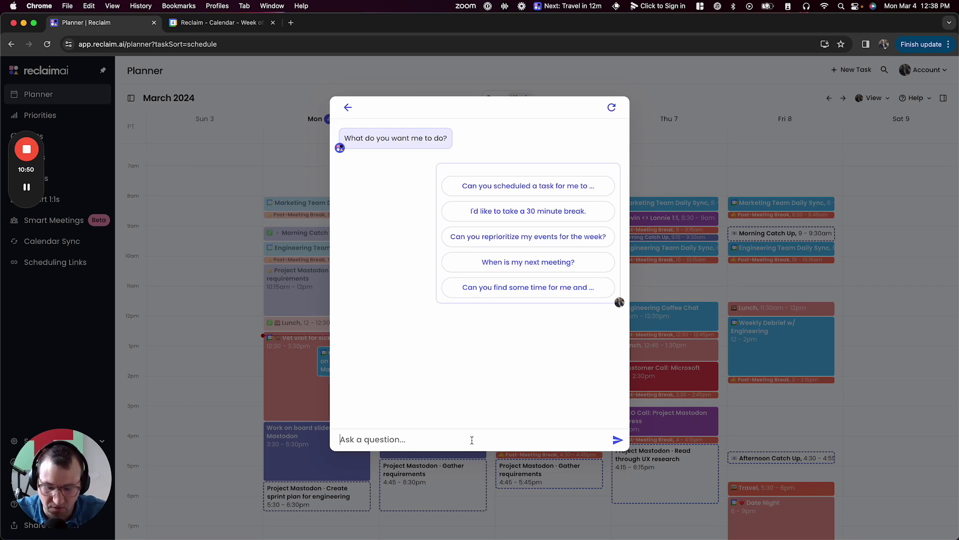
Request an urgent 1h Project Mastodon status meeting with a colleague before Friday, sparing customer calls
{"action": "type", "text": "Can"}
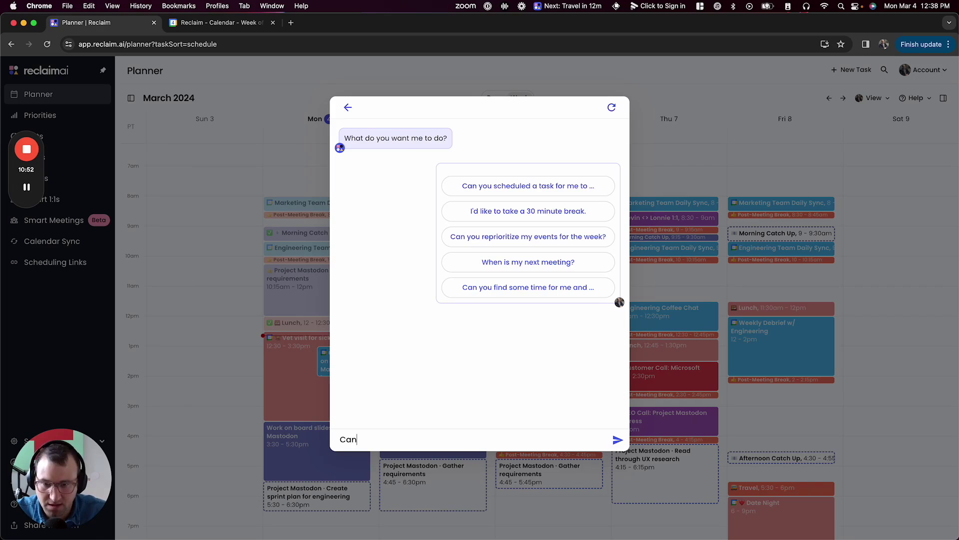
{"action": "type", "text": " you find 1h "}
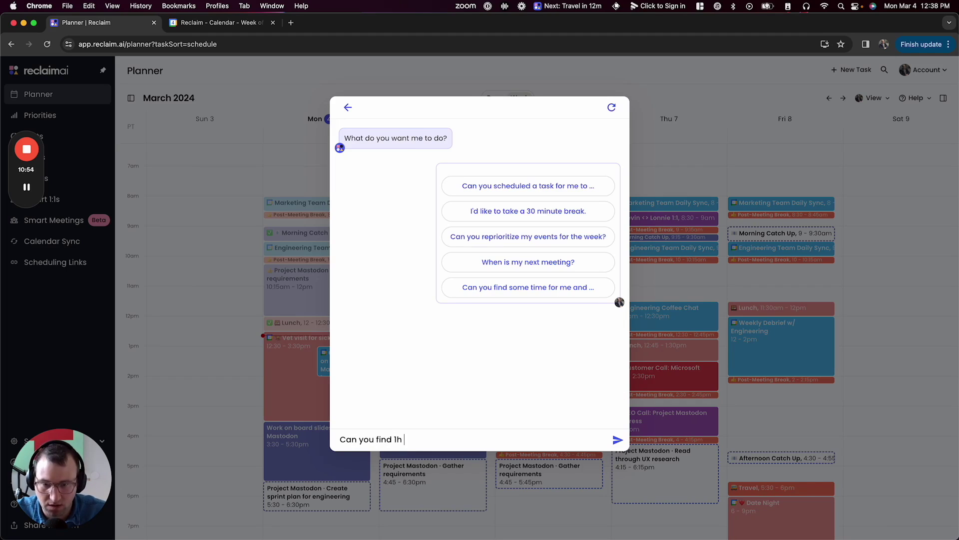
{"action": "type", "text": "with me and Daniel fo"}
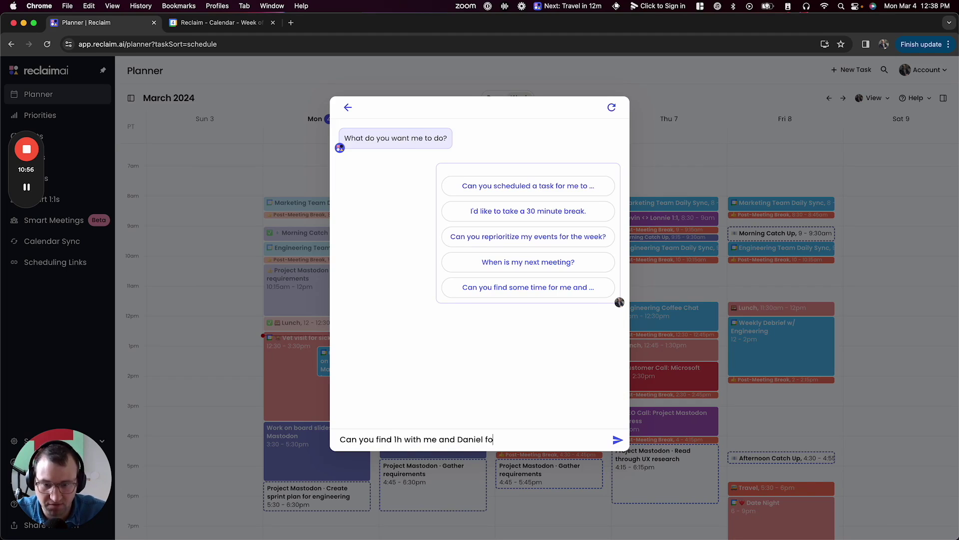
{"action": "type", "text": "r an urgent meeting to d"}
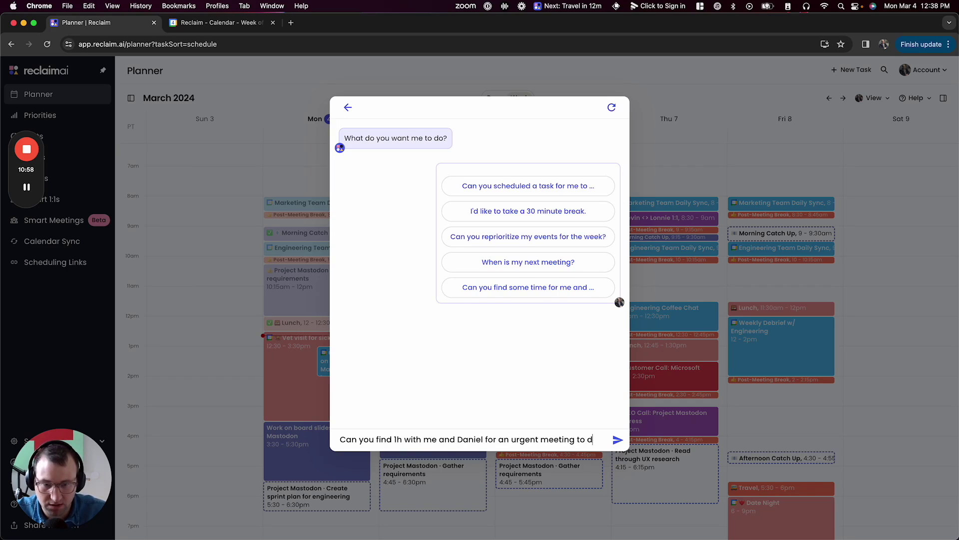
{"action": "type", "text": "iscuss the status of Projec"}
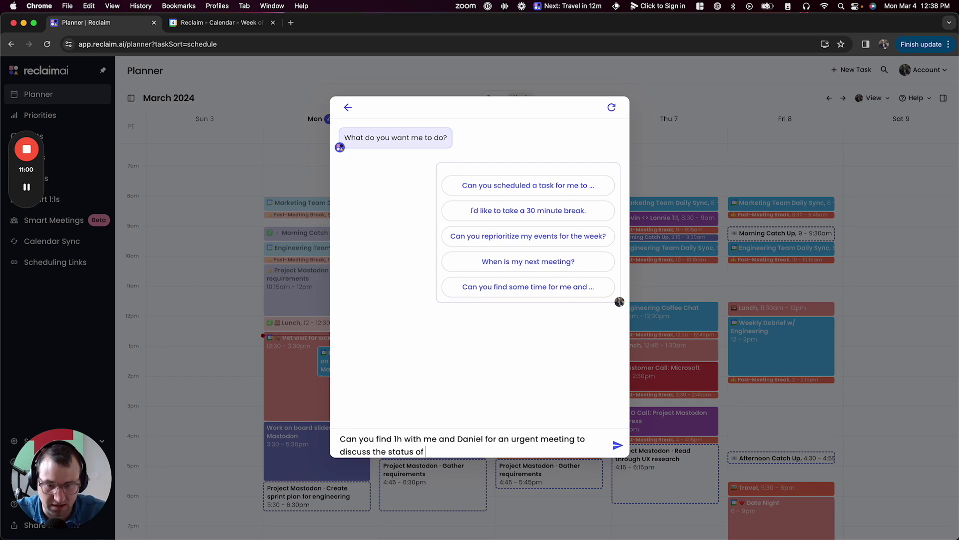
{"action": "type", "text": "odon?"}
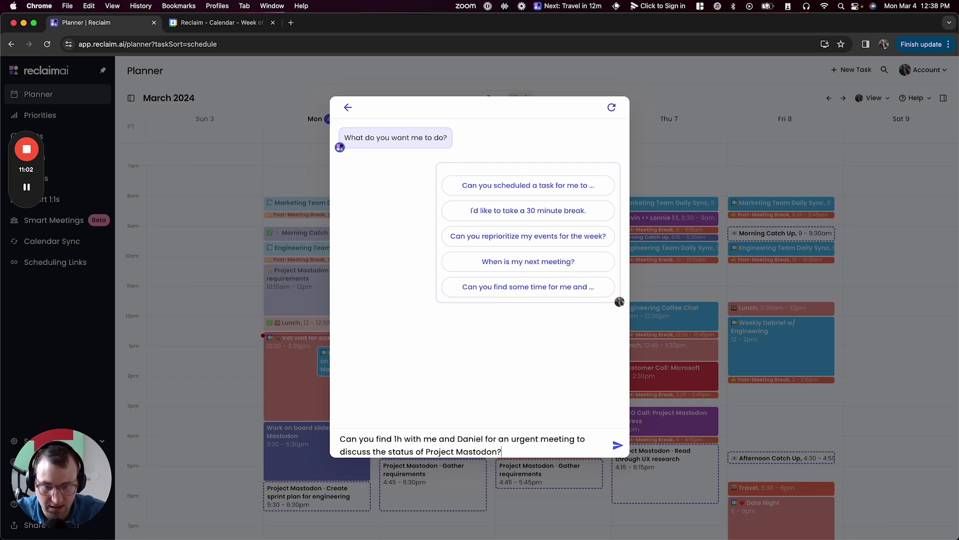
{"action": "type", "text": " Ideally"}
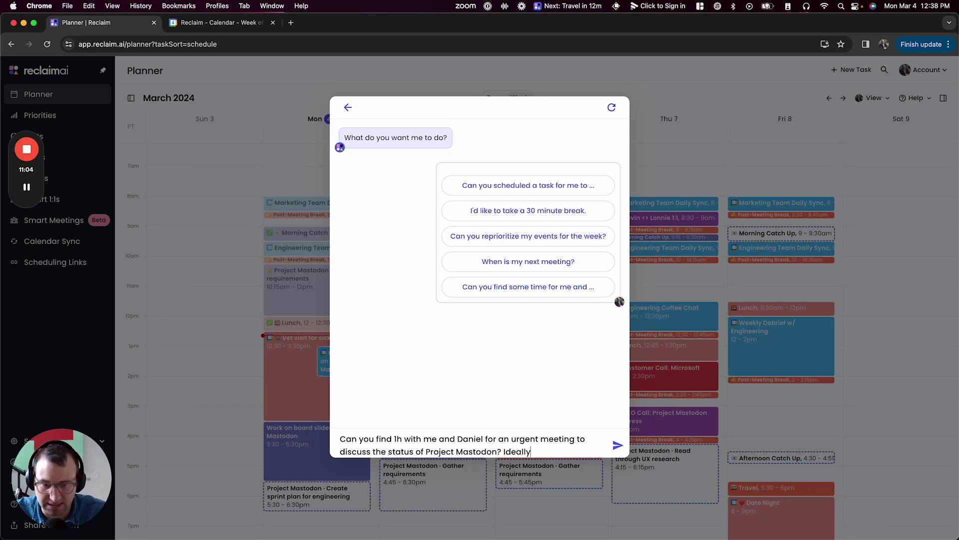
{"action": "type", "text": " sometime before "}
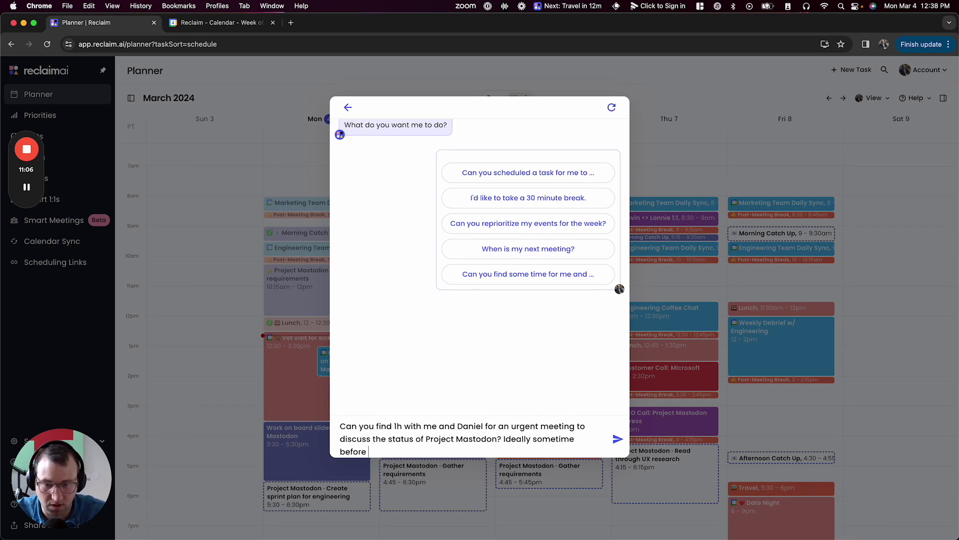
{"action": "type", "text": "Friday,"}
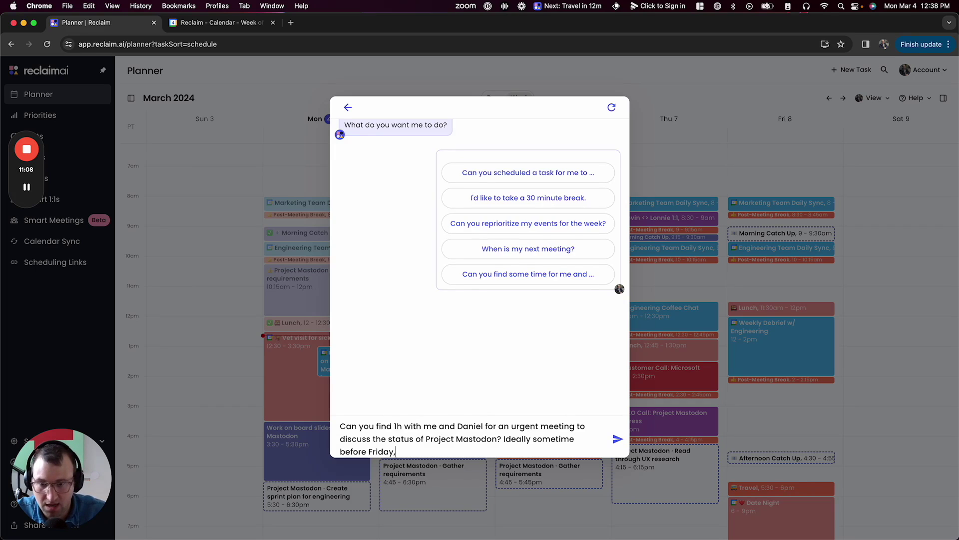
{"action": "type", "text": " and it's ok to b"}
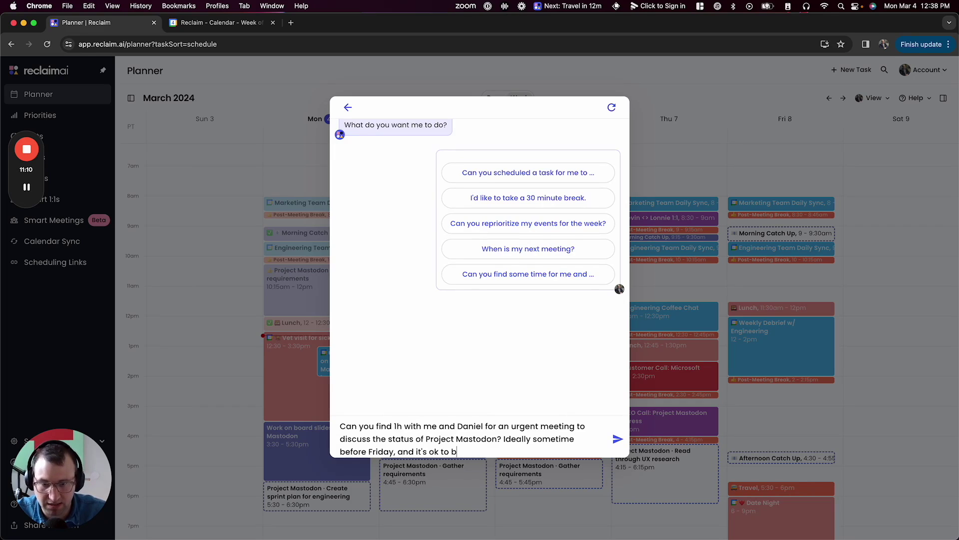
{"action": "type", "text": "ook over anything exccept"}
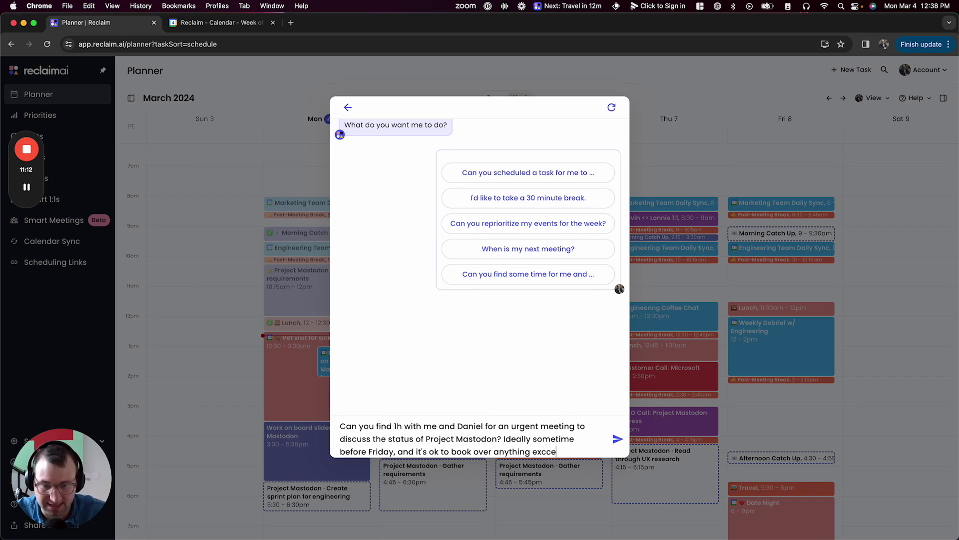
{"action": "key", "text": "BackSpace"}
{"action": "key", "text": "BackSpace"}
{"action": "key", "text": "BackSpace"}
{"action": "key", "text": "BackSpace"}
{"action": "key", "text": "BackSpace"}
{"action": "type", "text": "ept"}
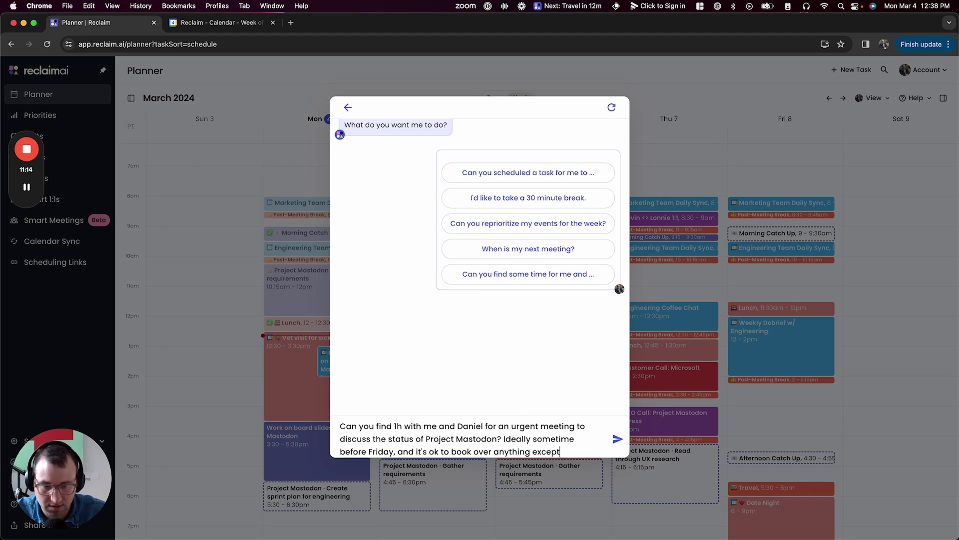
{"action": "type", "text": " my customer calls."}
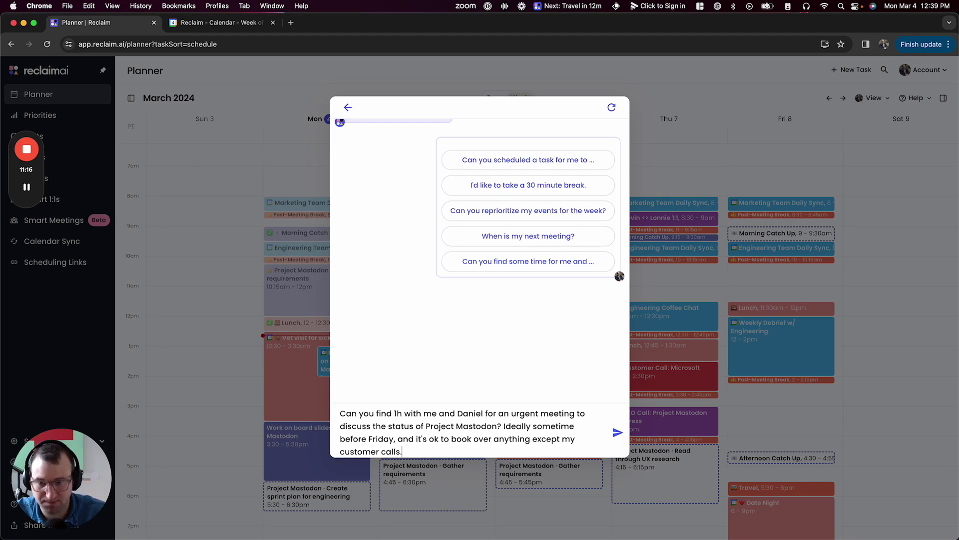
{"action": "key", "text": "Return"}
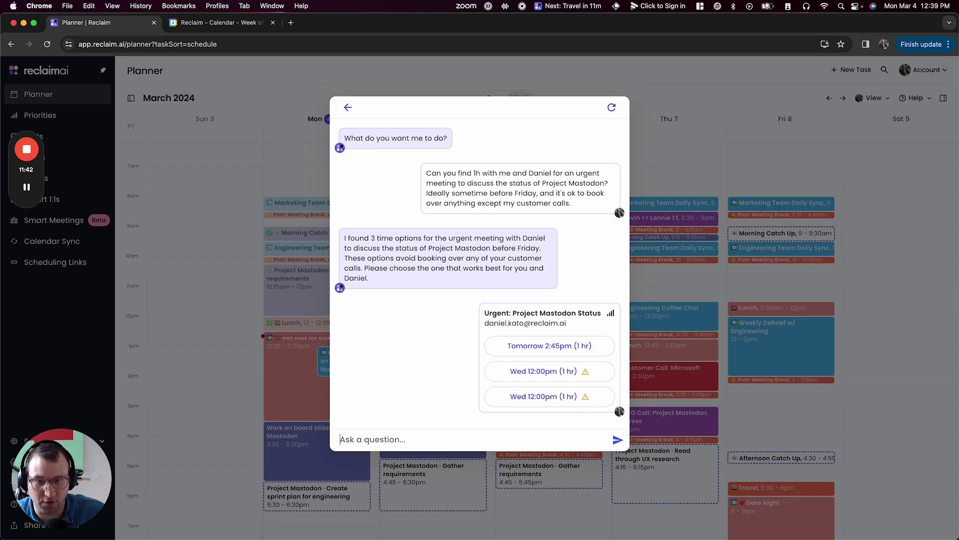
Check the slot conflict warnings and book the Wednesday 12:00pm one-hour option
{"action": "mouse_move", "coordinate": [587, 373]}
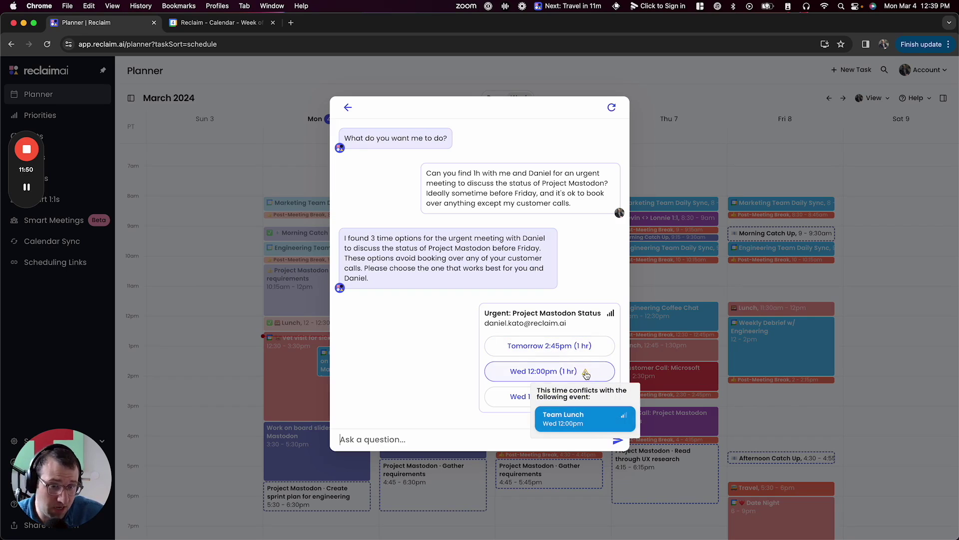
{"action": "mouse_move", "coordinate": [586, 399]}
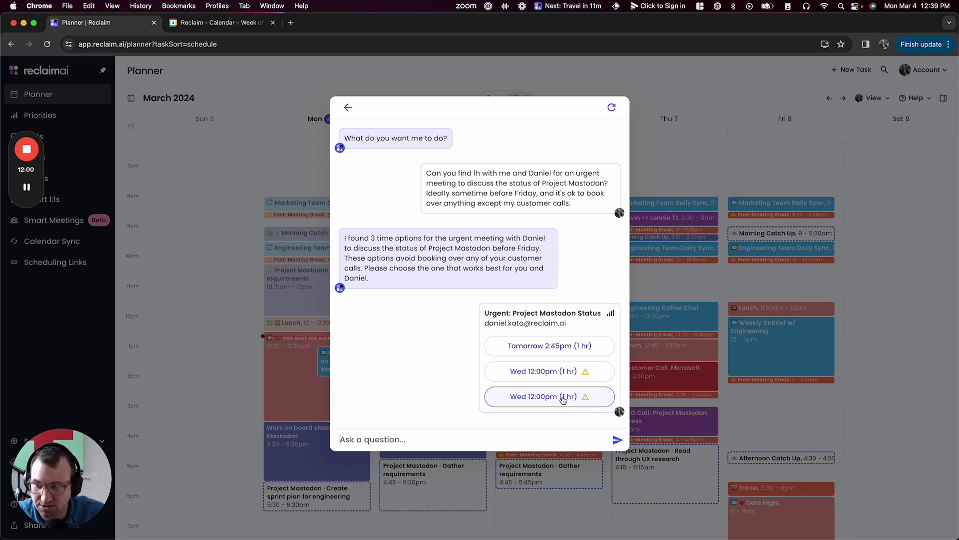
{"action": "left_click", "coordinate": [563, 398]}
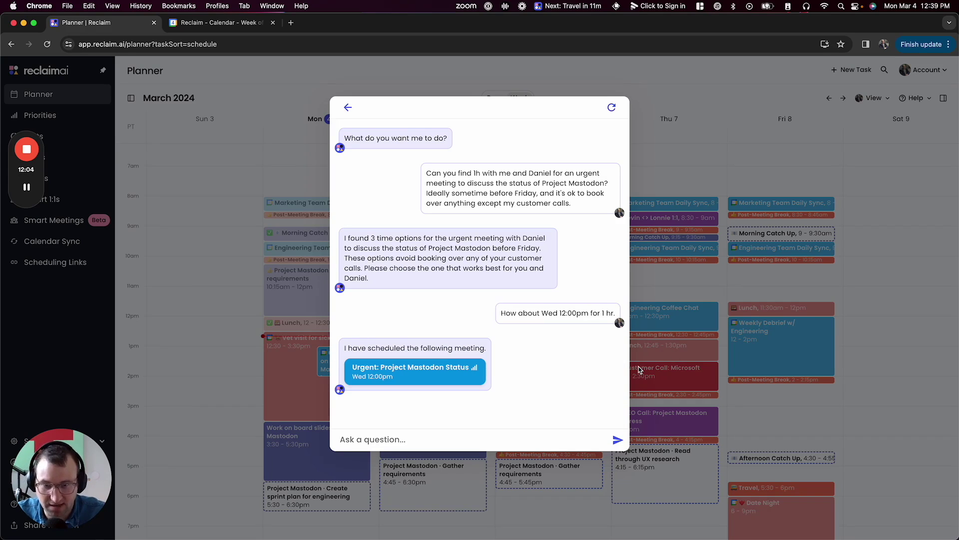
{"action": "left_click", "coordinate": [680, 100]}
Compare the overlapping Team Lunch, then show the Urgent meeting's details: Wednesday 12pm–1:00pm, Busy
{"action": "left_click", "coordinate": [572, 341]}
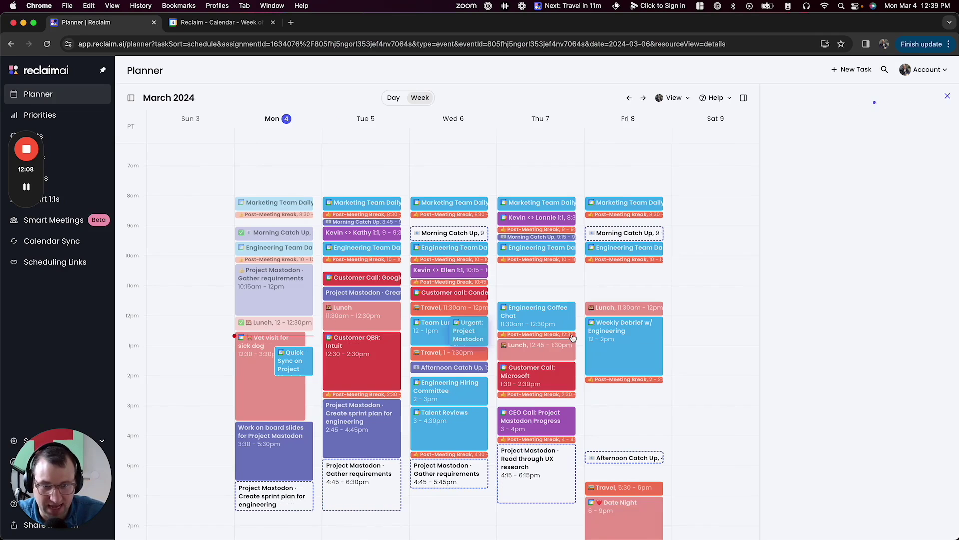
{"action": "left_click", "coordinate": [432, 331]}
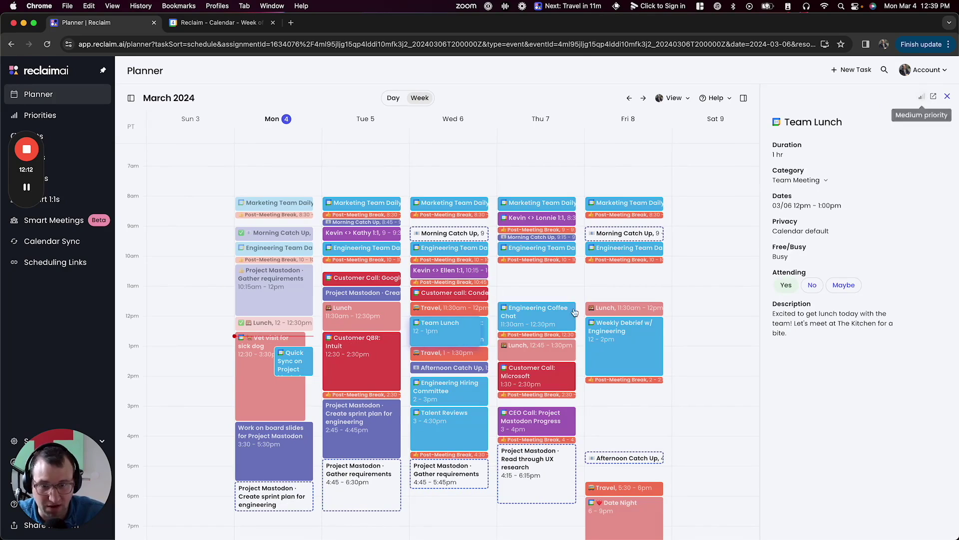
{"action": "left_click", "coordinate": [485, 330]}
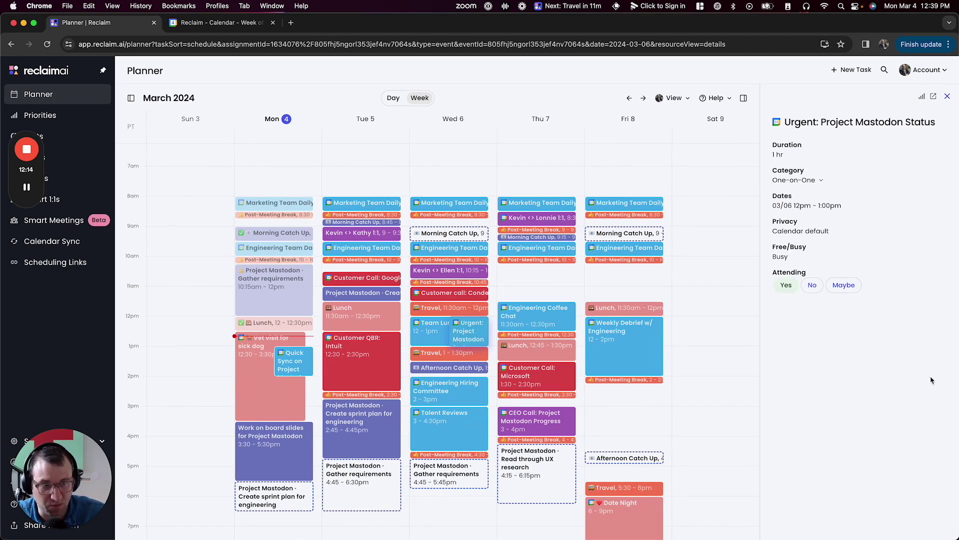